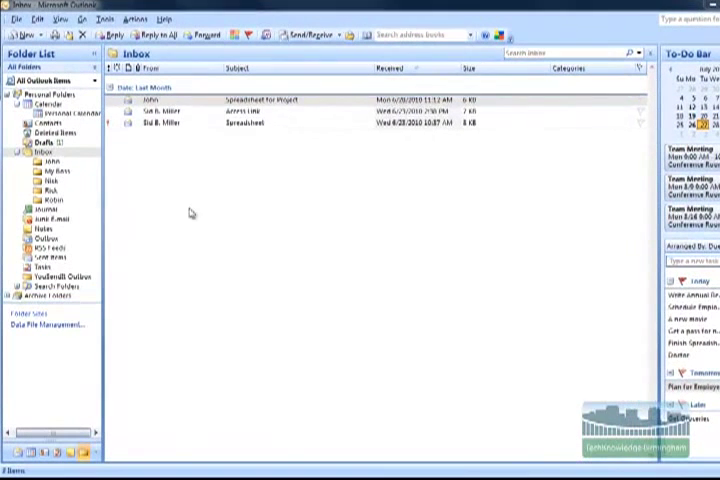
click(210, 212)
click(171, 124)
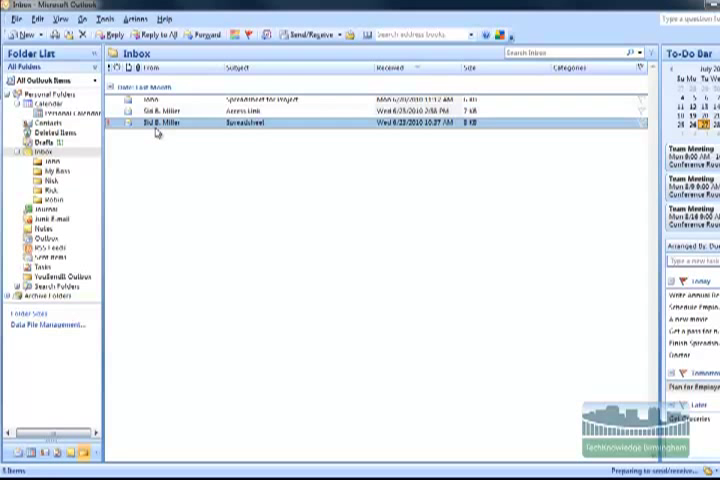
double_click(246, 125)
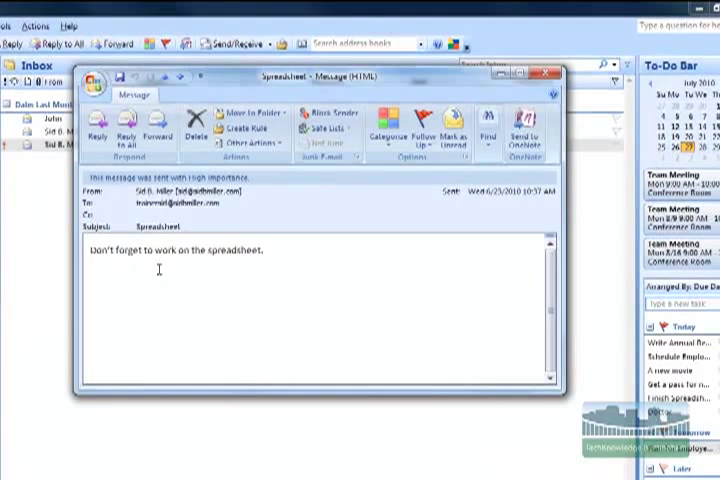
drag(293, 243, 95, 262)
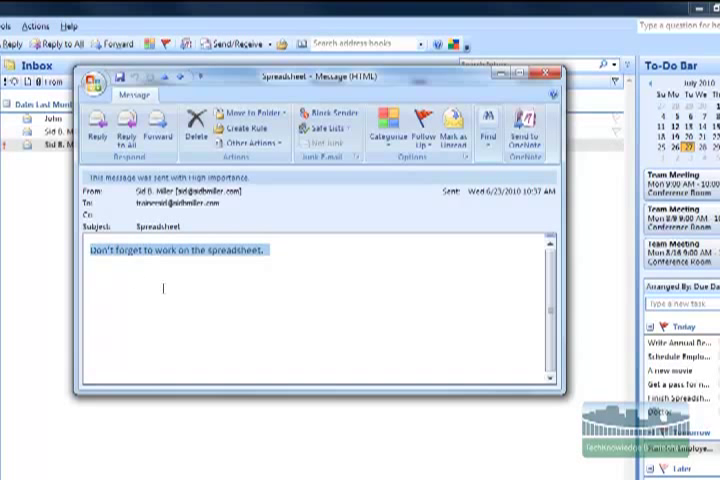
click(255, 290)
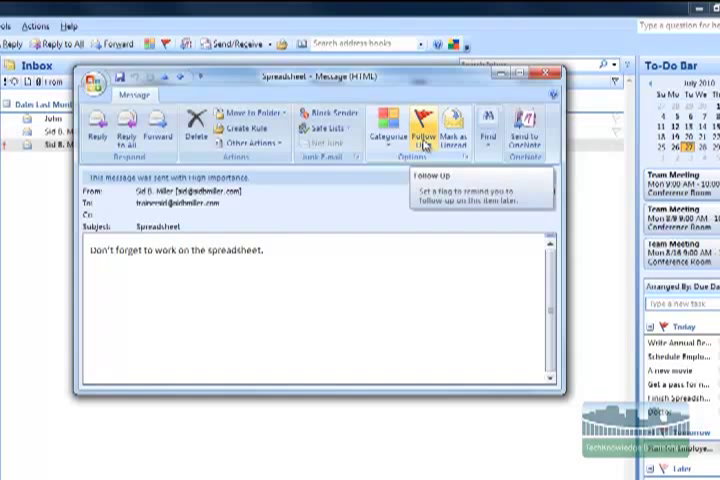
Flag the Spreadsheet message for follow-up Tomorrow, due Wednesday, July 28, 2010
click(424, 145)
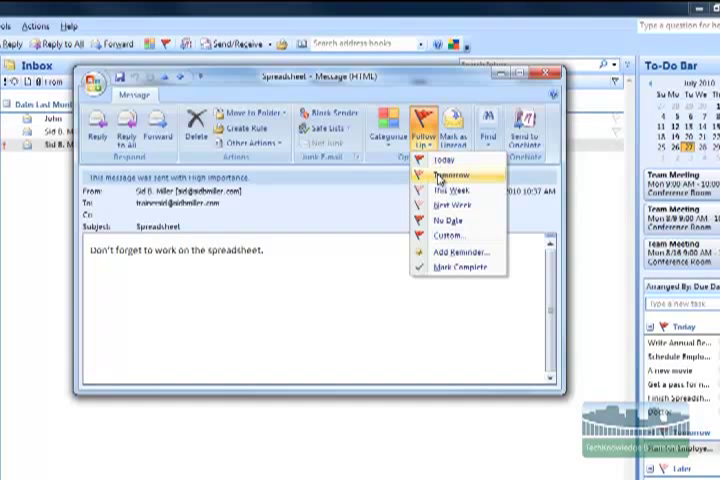
click(440, 179)
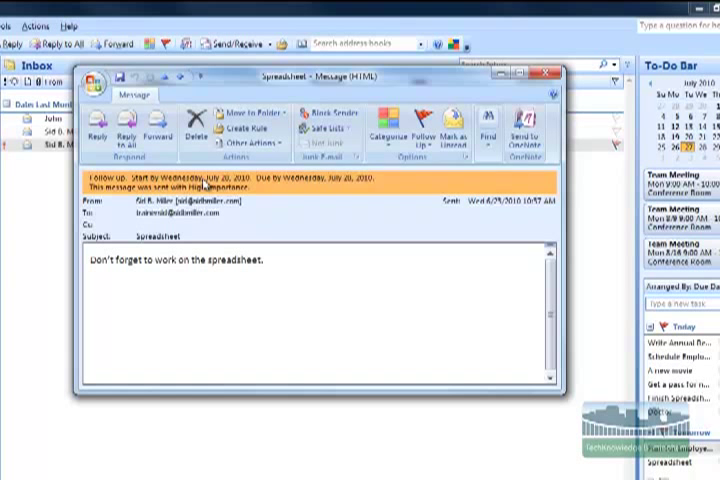
drag(217, 84, 250, 144)
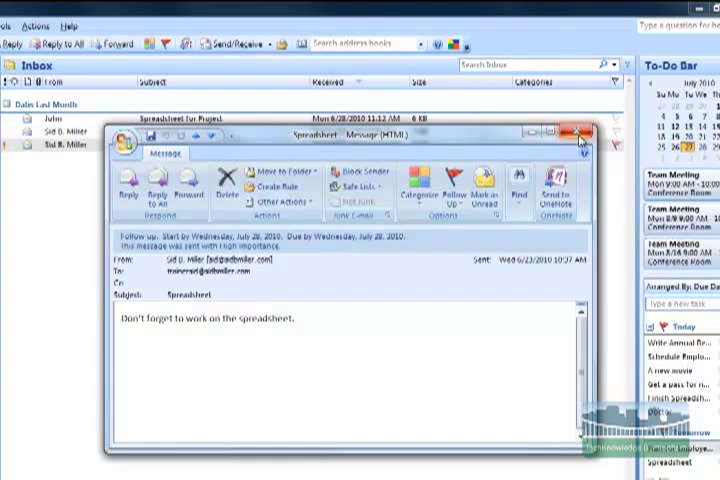
Close the flagged Spreadsheet message window
click(580, 133)
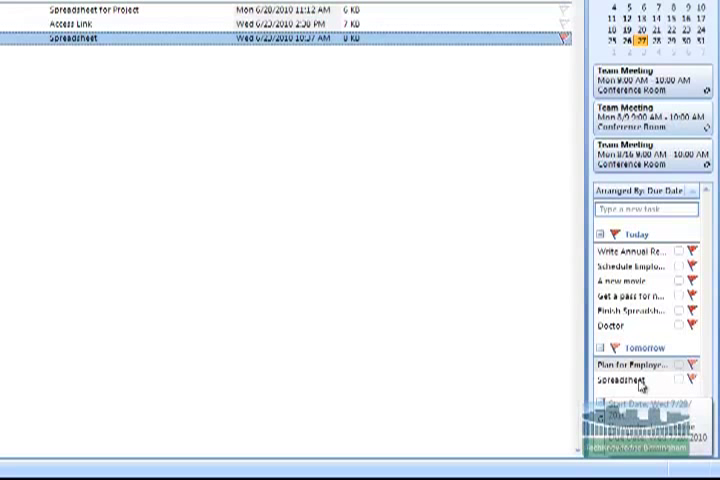
Open the Spreadsheet task from Tomorrow in the To-Do Bar, highlight its body, and close it
double_click(641, 381)
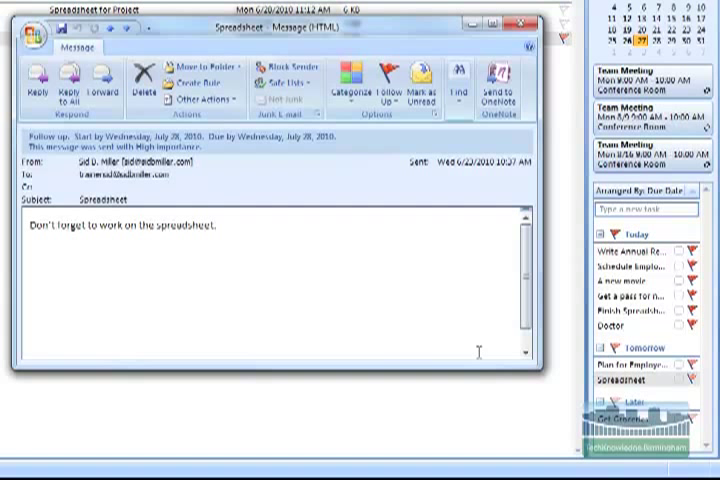
drag(241, 226, 29, 223)
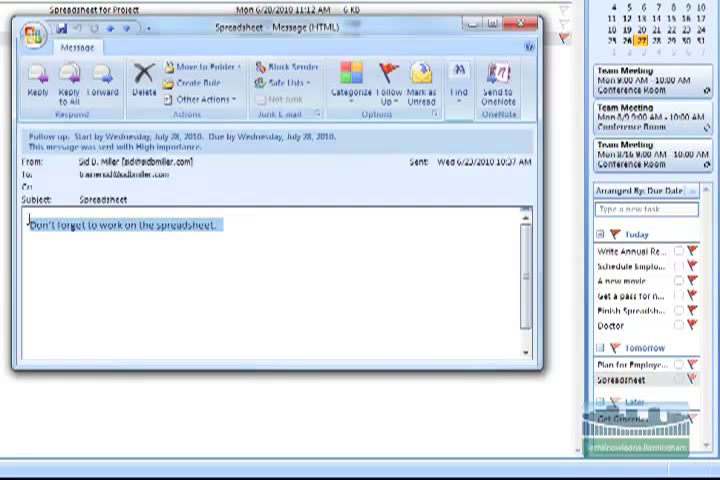
click(518, 25)
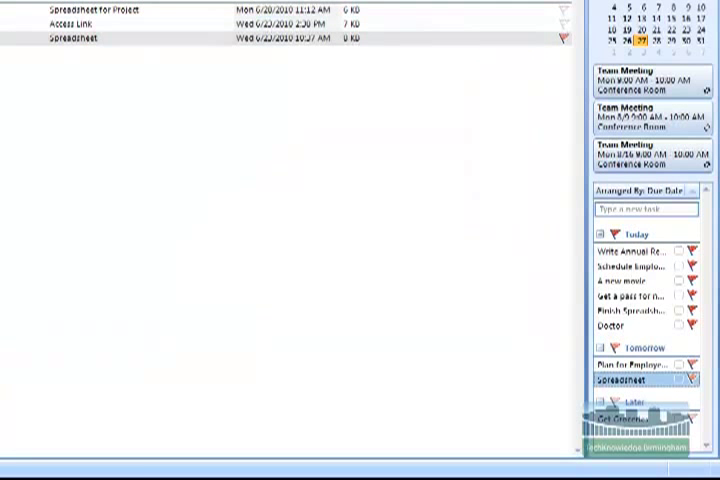
Reopen the Spreadsheet message, check its Follow Up choices, and close the window
key(Return)
click(390, 88)
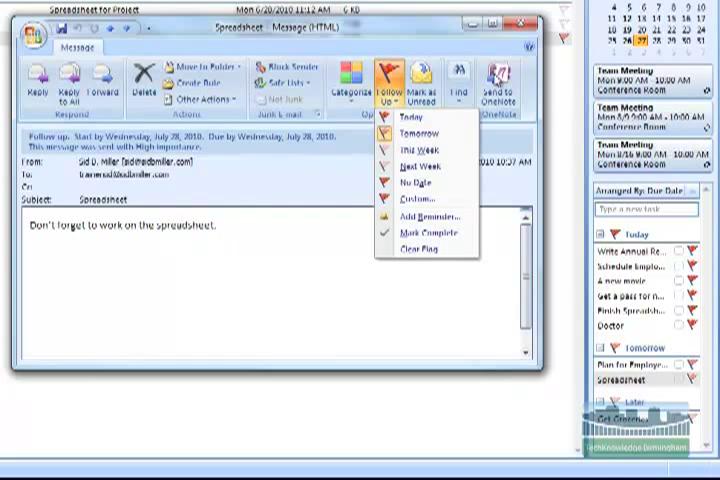
click(518, 23)
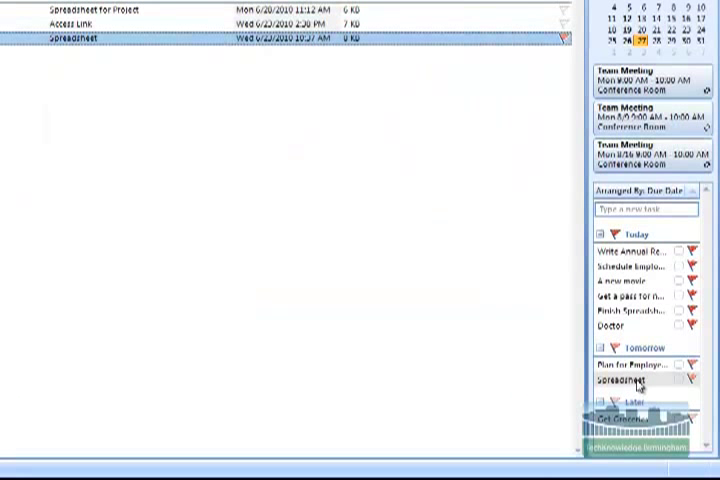